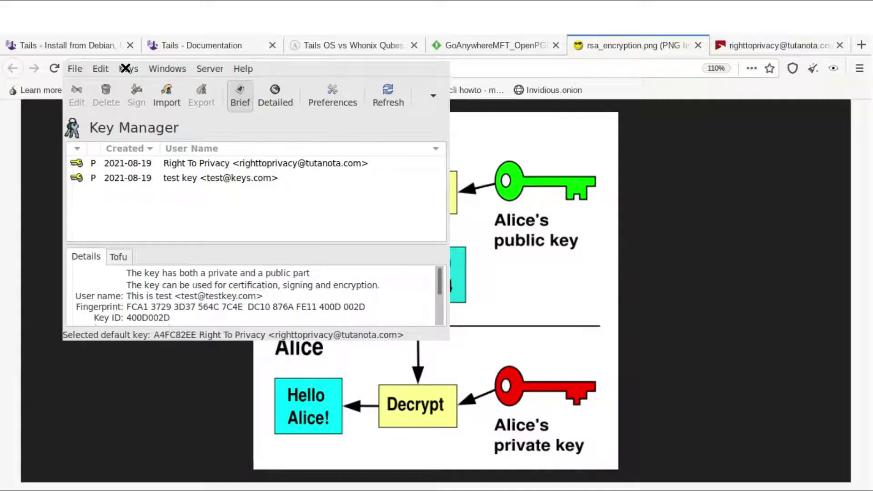
Open the Keys menu in GPA's Key Manager over the RSA diagram
left_click(125, 68)
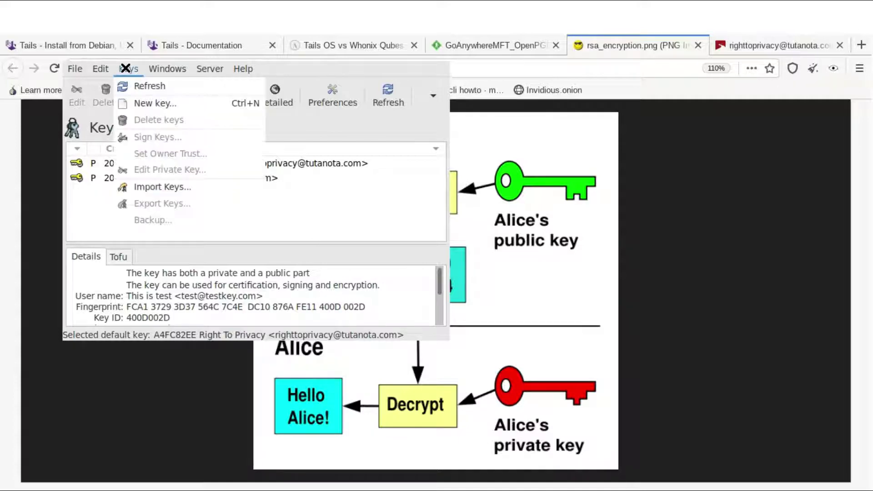
Start a new key named 'Mr Test Key' and fill in a test email address
left_click(138, 103)
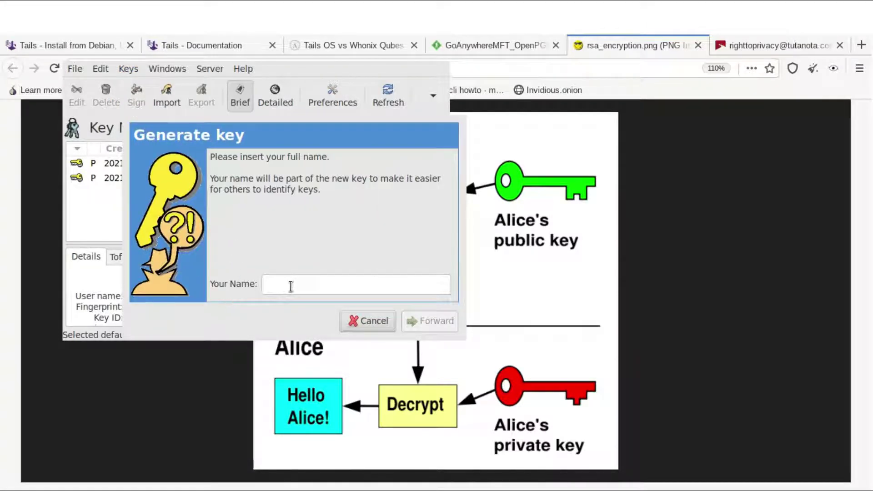
left_click(291, 286)
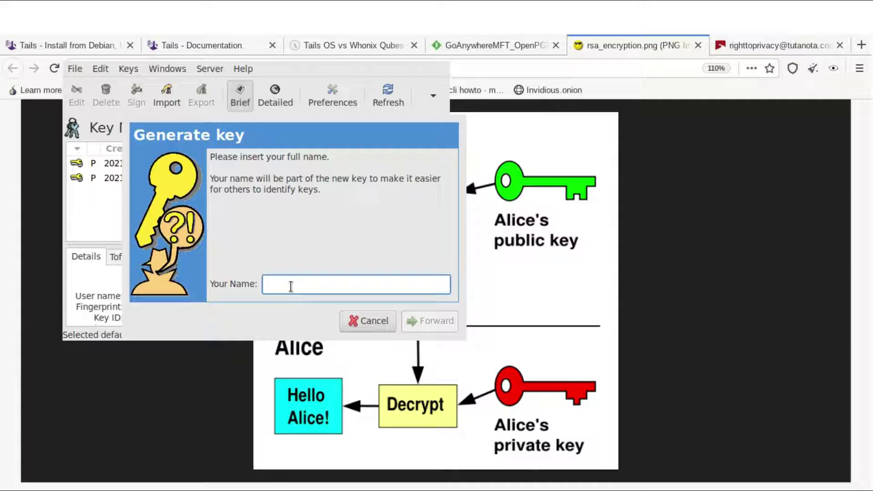
type("Mr Test Key")
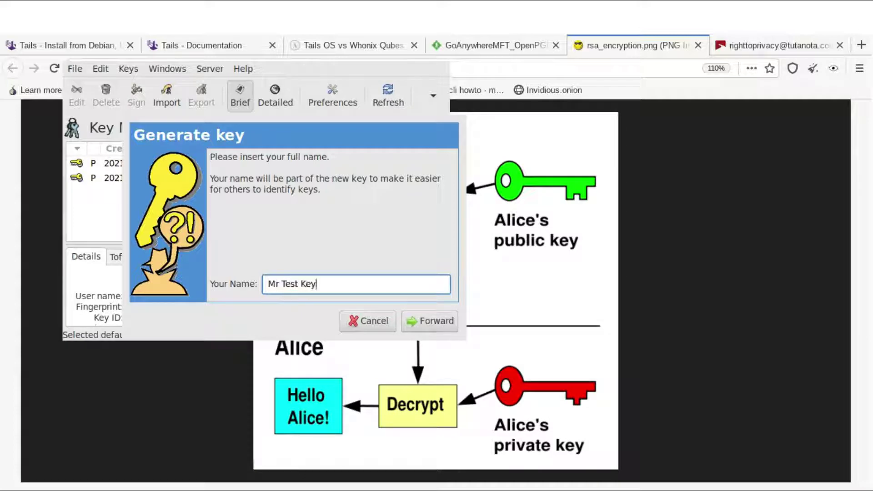
left_click(422, 321)
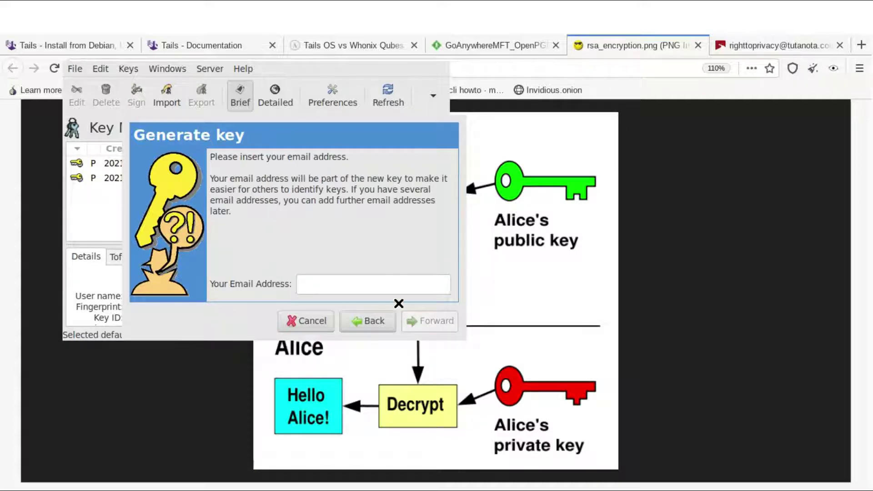
left_click(337, 285)
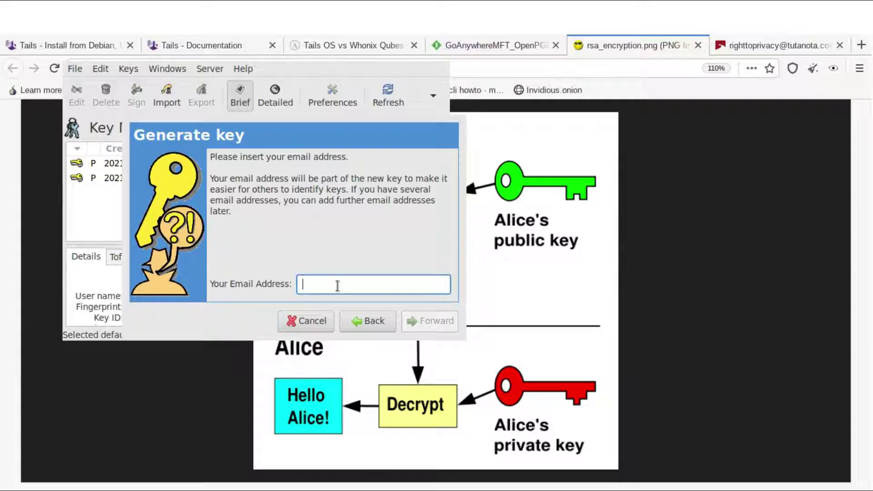
type("test1@keyservers.com")
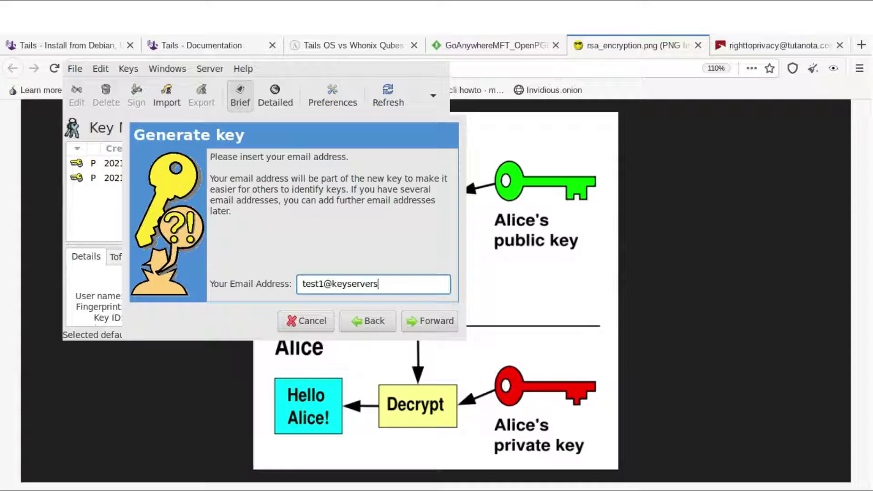
left_click(413, 319)
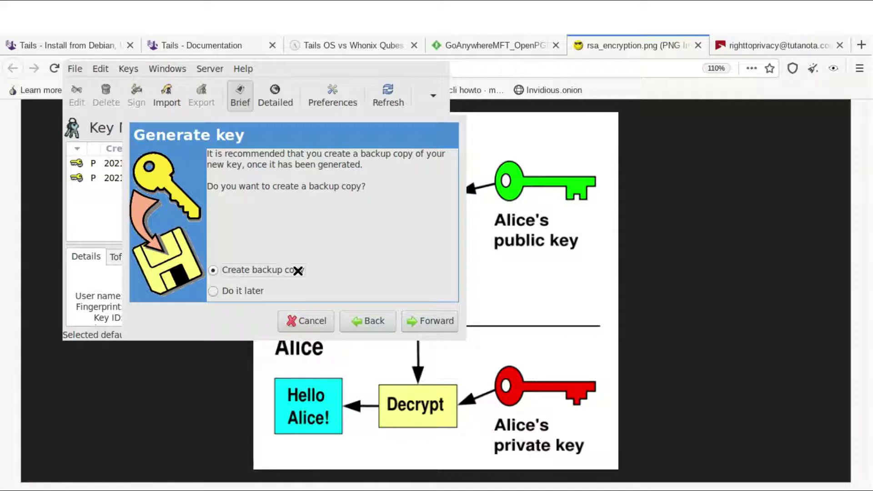
Keep the backup option, generate the key, and enter and confirm its passphrase
left_click(425, 322)
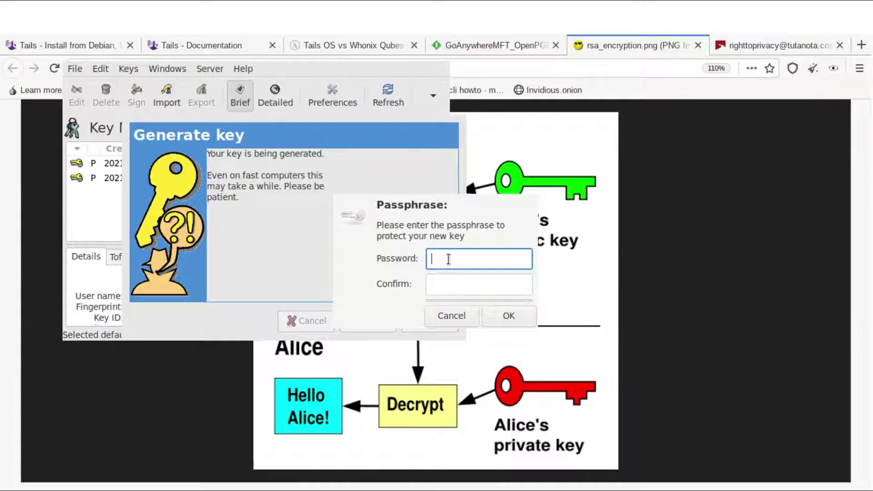
key("ctrl+v")
key("Tab")
key("ctrl+v")
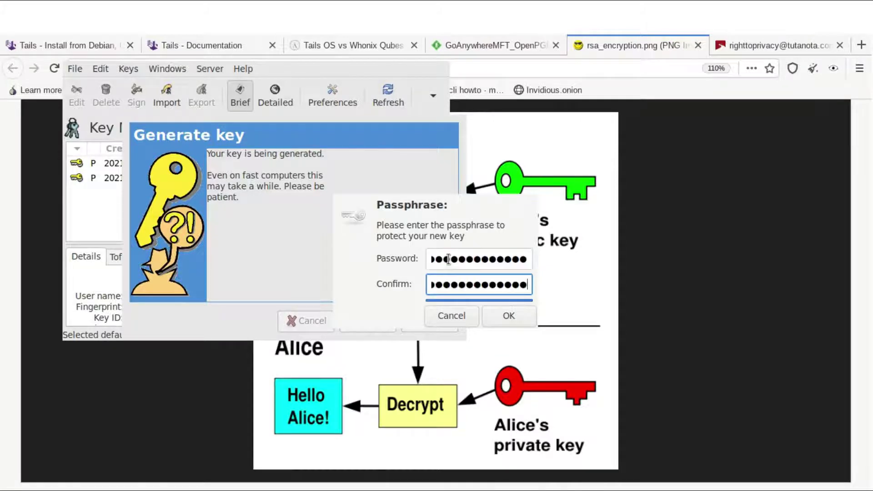
left_click(508, 314)
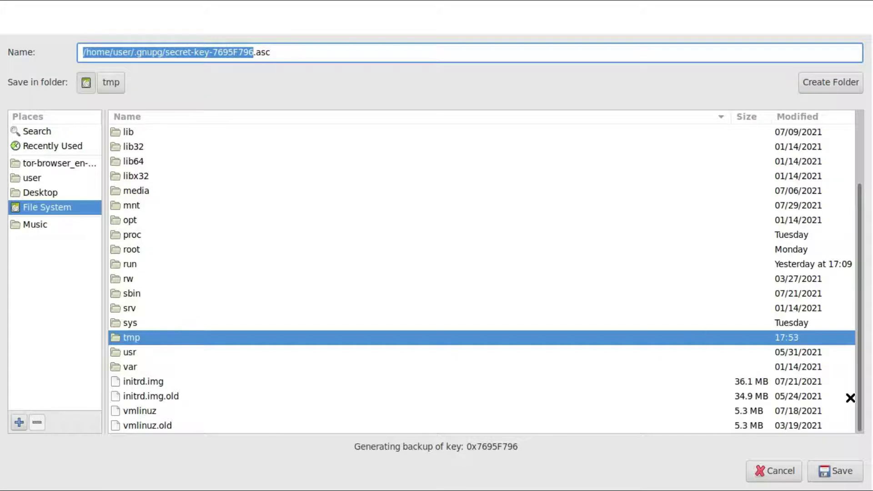
Save the secret-key backup as secret-key-7695F796.asc, authorising it with the passphrase
left_click(827, 468)
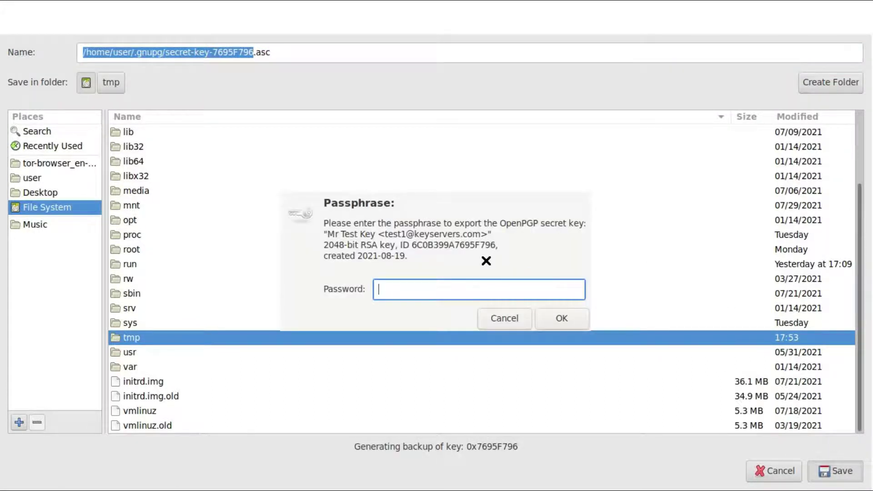
type("•••••••••••••••••")
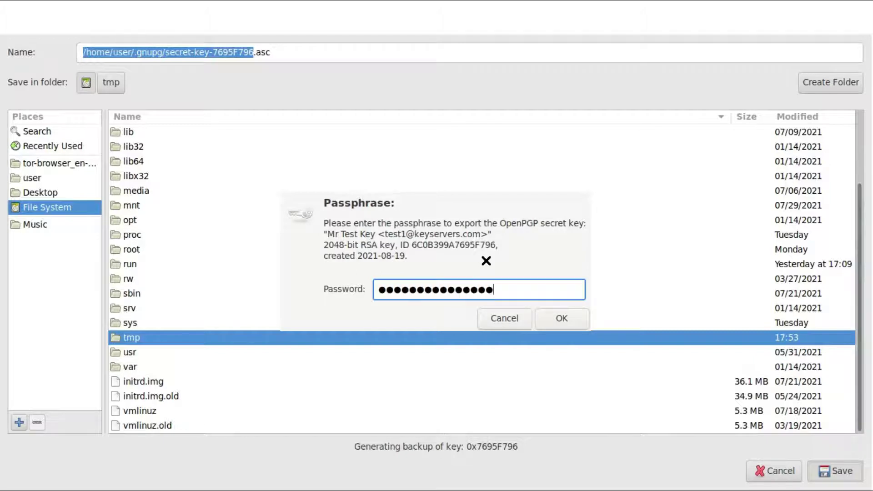
key("Return")
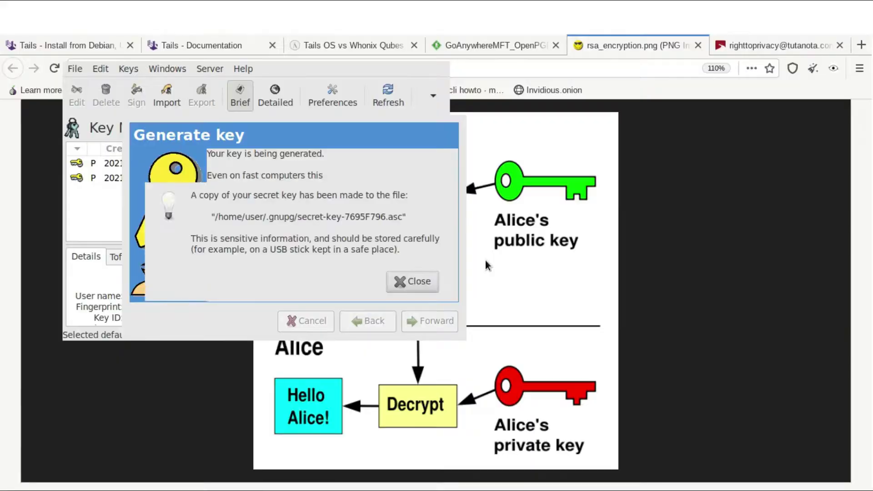
left_click(412, 279)
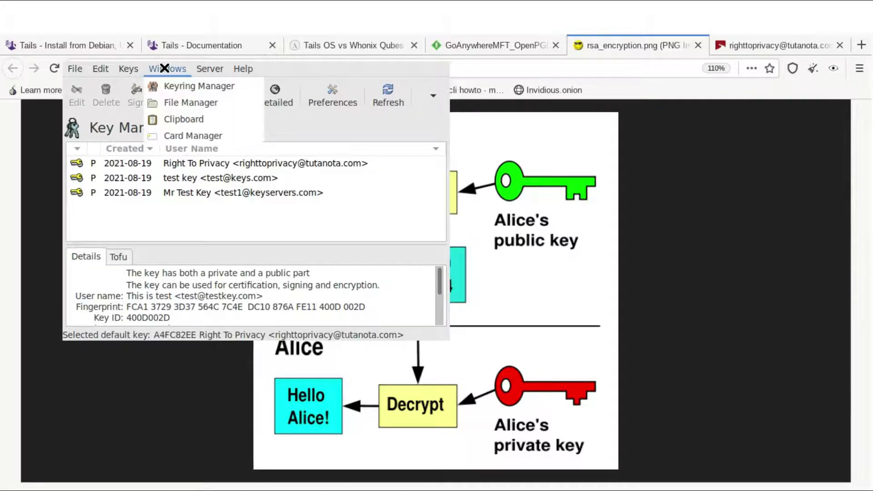
Enter 'THis is my very first message' in GPA's Clipboard window to encrypt it
left_click(172, 121)
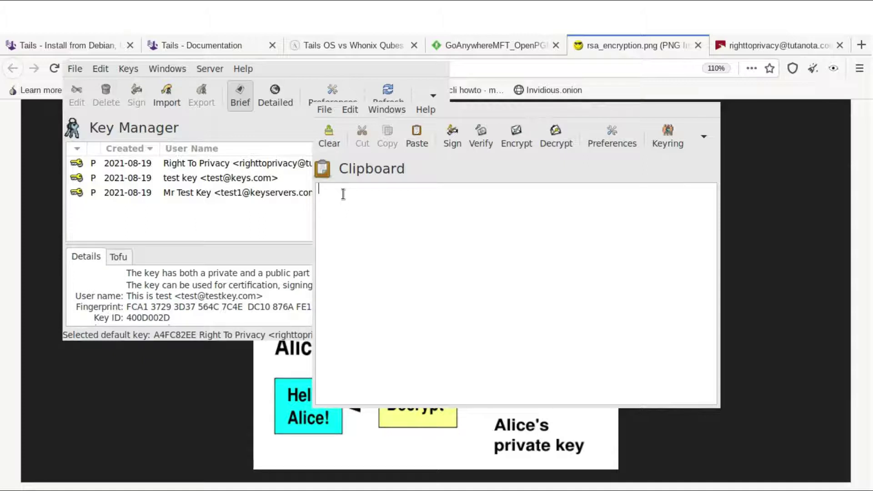
type("THis is my very first message")
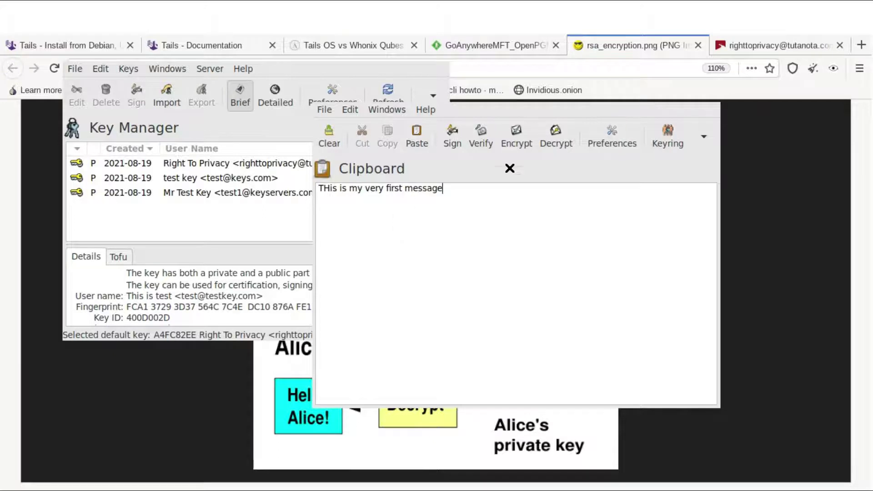
left_click(510, 130)
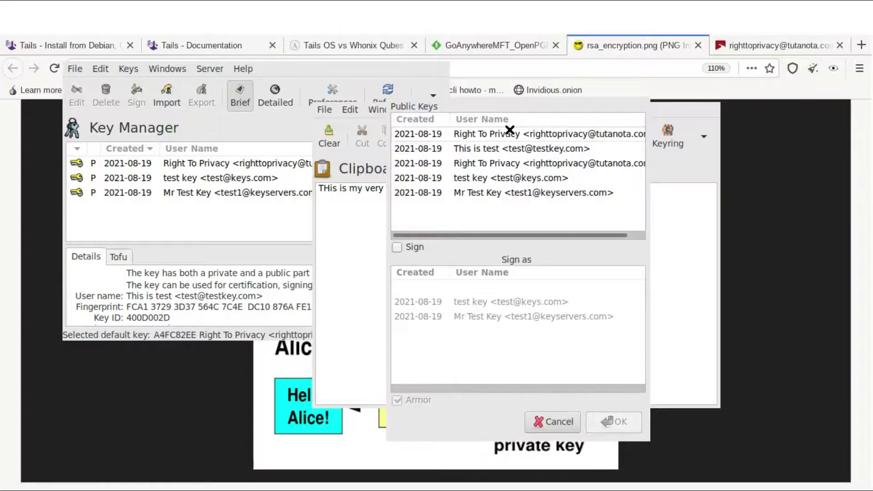
Encrypt to Mr Test Key and sign with Mr Test Key as the signer
left_click(477, 192)
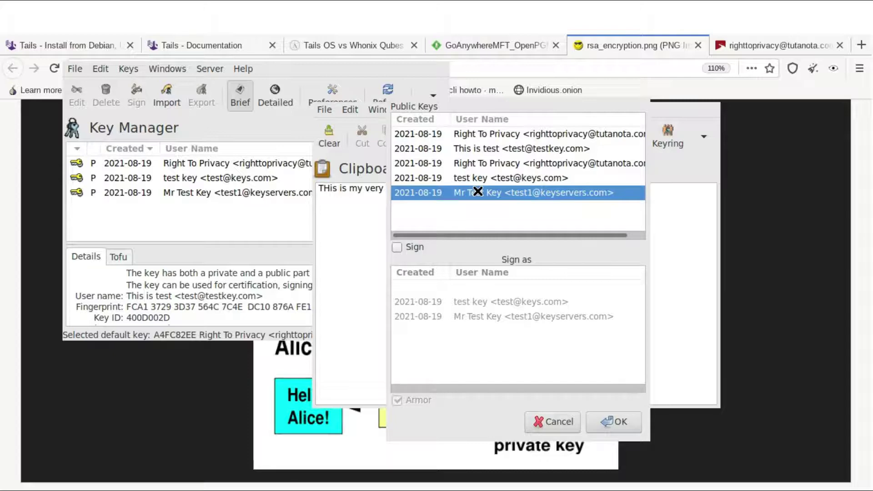
left_click(396, 248)
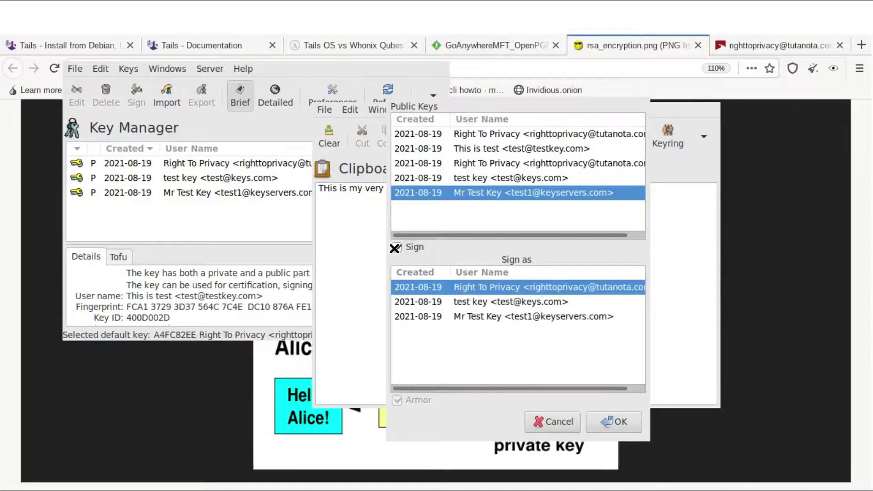
left_click(463, 317)
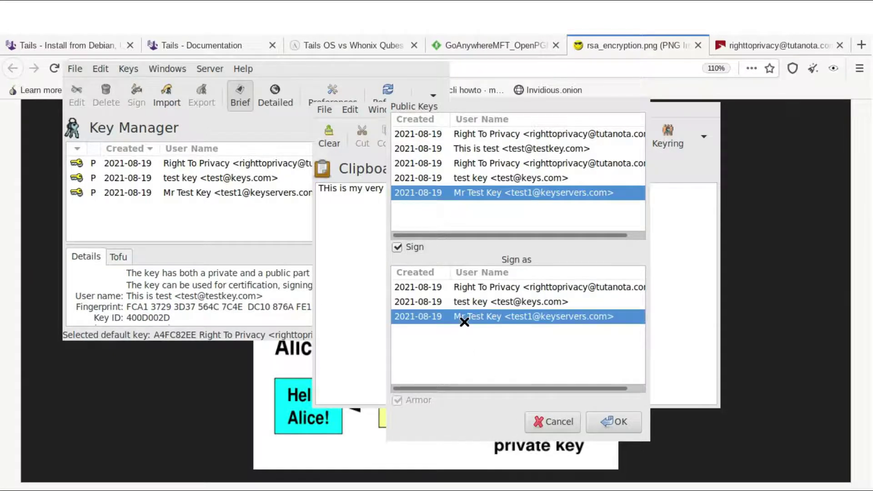
left_click(619, 421)
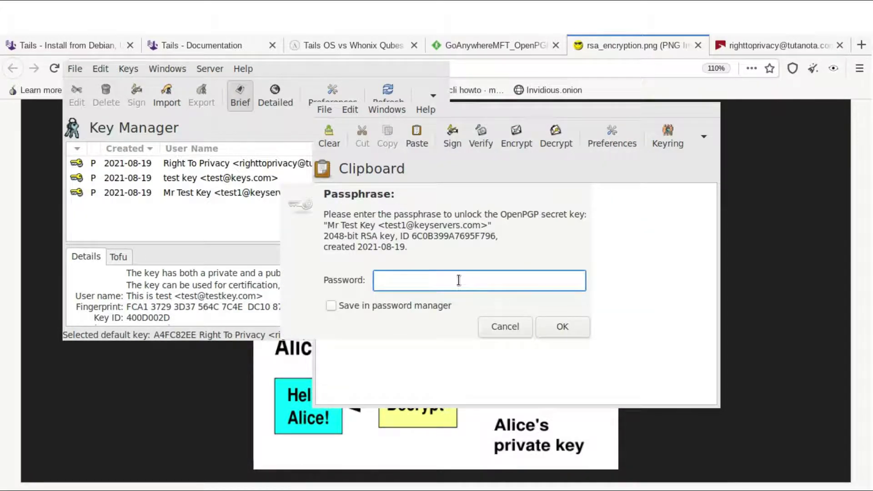
Unlock the key with its passphrase and copy the resulting PGP message
type("••••••••••••••••••••")
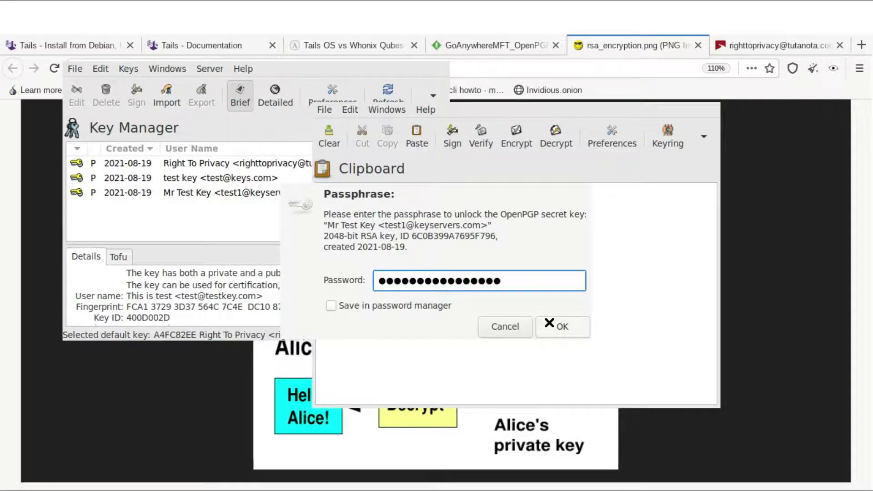
left_click(562, 326)
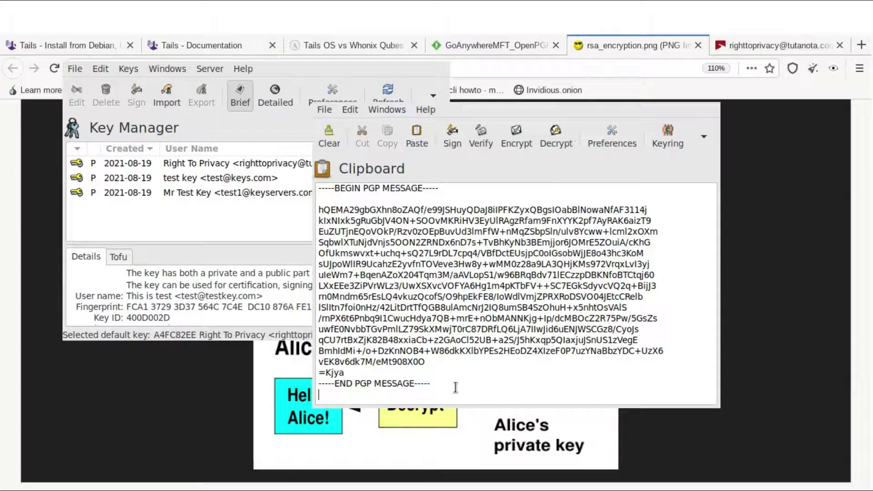
left_click_drag(455, 387, 321, 192)
right_click(381, 203)
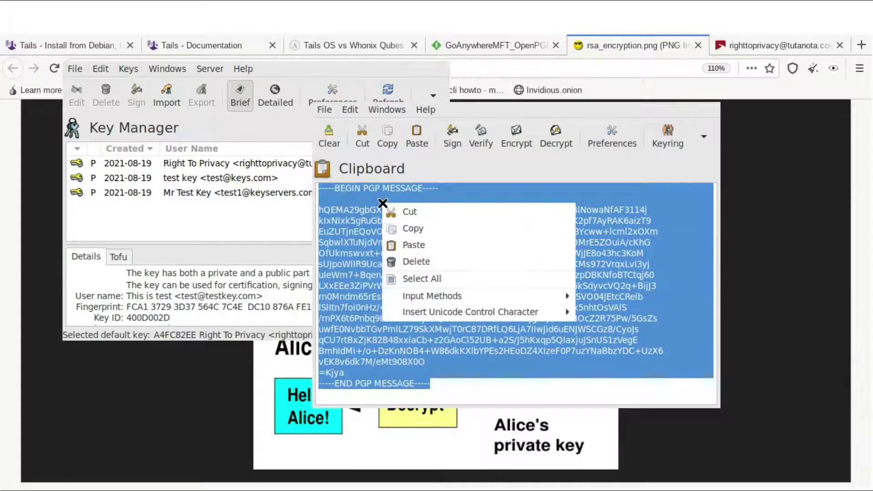
left_click(418, 227)
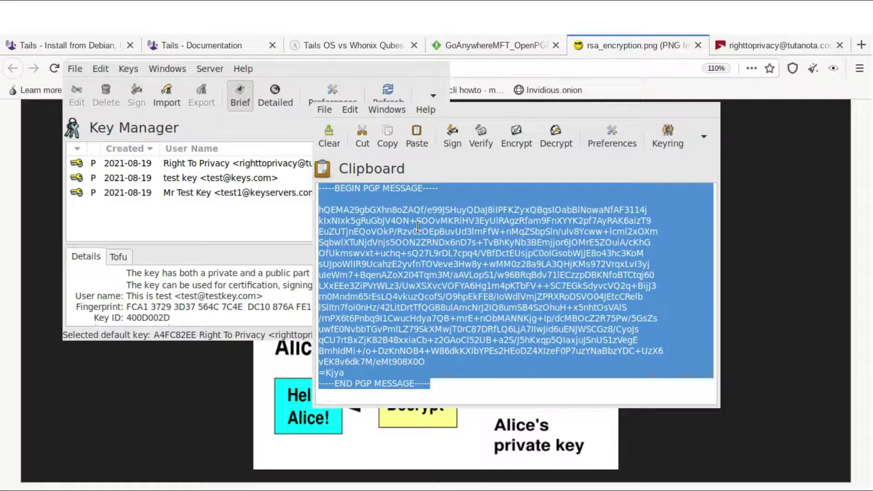
right_click(418, 227)
left_click(462, 253)
left_click(750, 36)
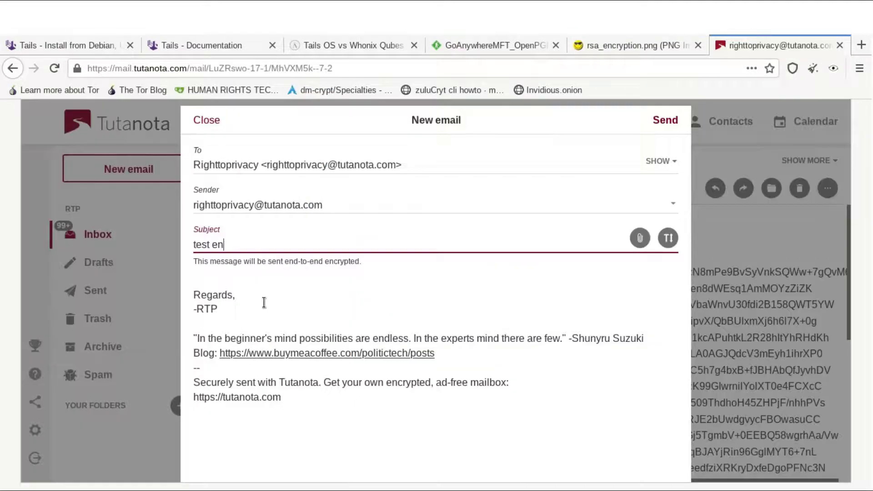
Paste the PGP message into the Tutanota email body above the Regards signature
left_click(252, 276)
right_click(253, 276)
left_click(307, 331)
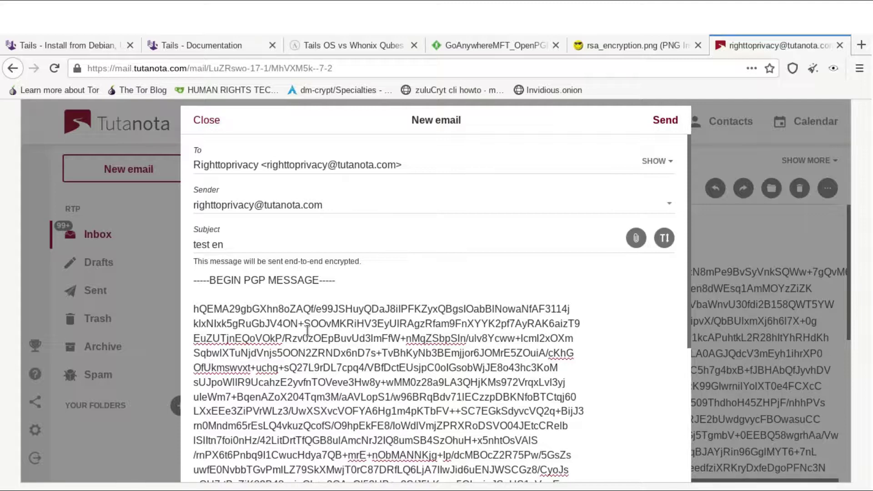
scroll(307, 331, "down", 5)
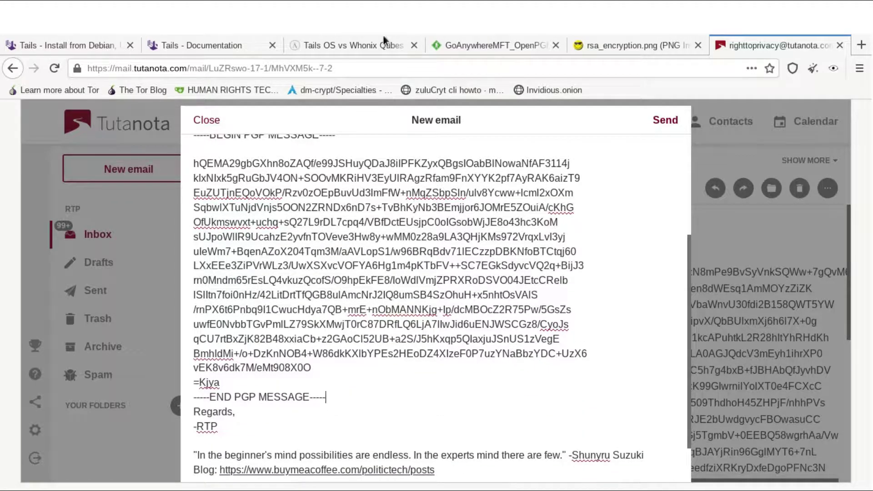
Decrypt the PGP message in GPA's Clipboard back to 'THis is my very first message'
left_click(357, 35)
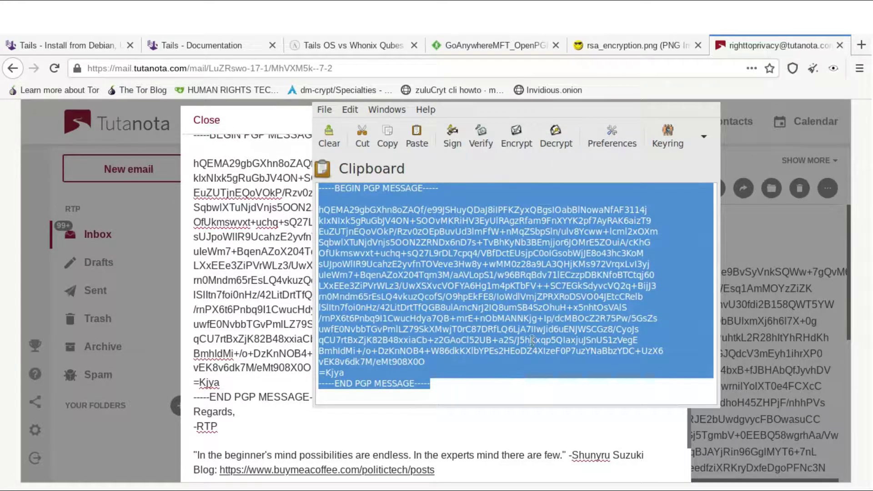
left_click(557, 141)
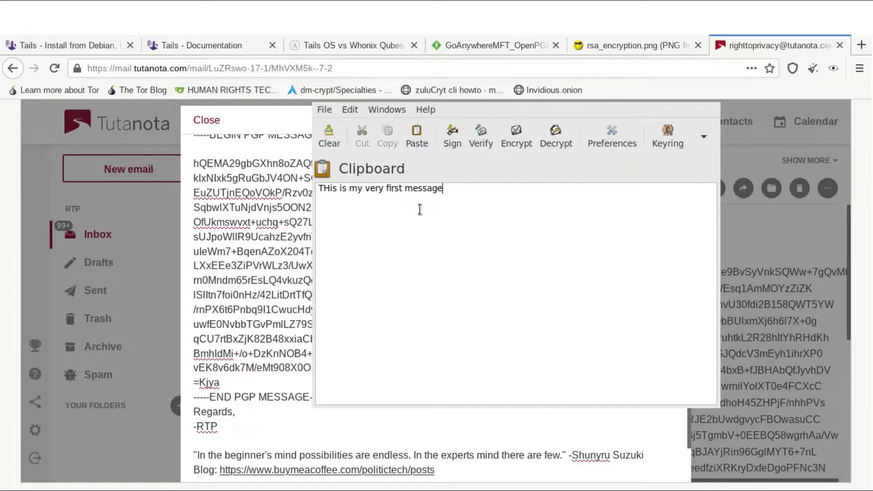
Bring the GoAnywhereMFT_OpenPGP diagram tab to the front in Tor Browser
left_click(486, 40)
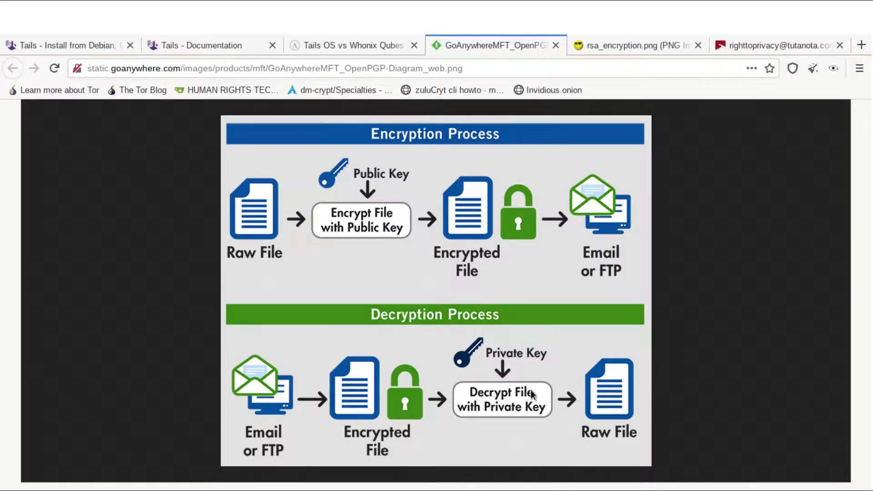
Dismiss the page's context menu and bring up the 'Tails - Install from Debian' page in Firefox
right_click(688, 428)
left_click(684, 236)
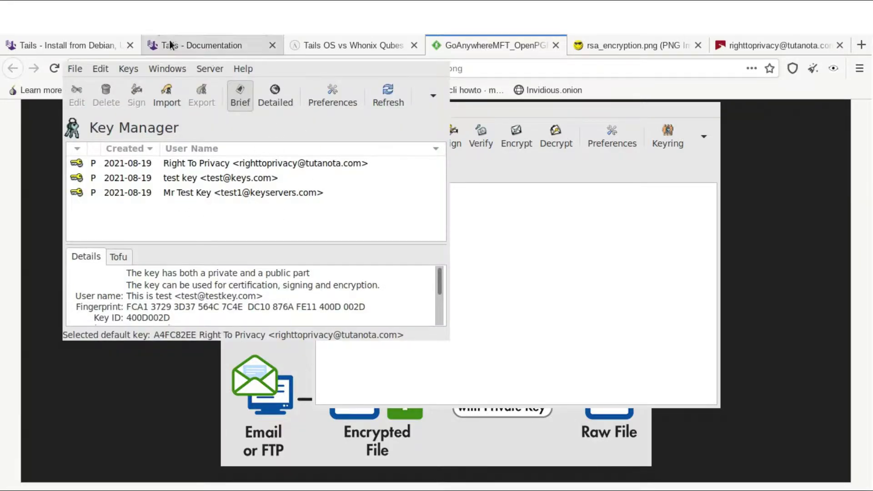
left_click(44, 46)
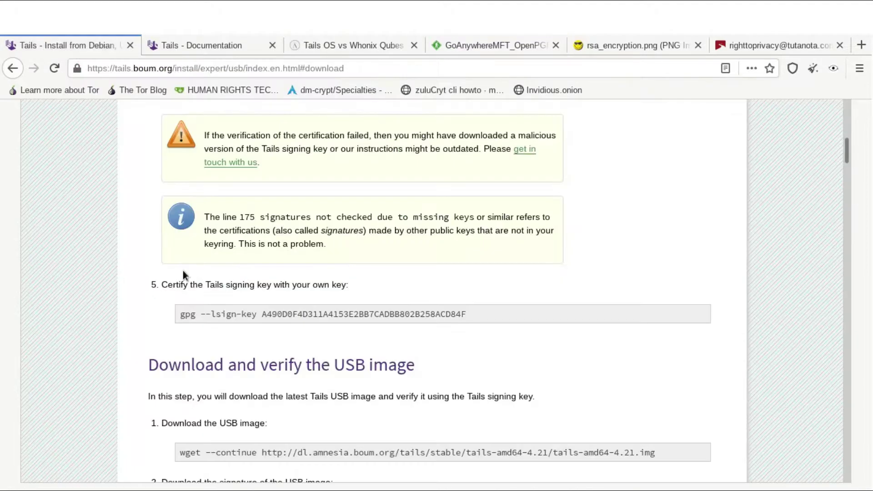
Scroll the Tails page back to the top, then return to the GoAnywhere OpenPGP diagram
scroll(174, 257, "up", 15)
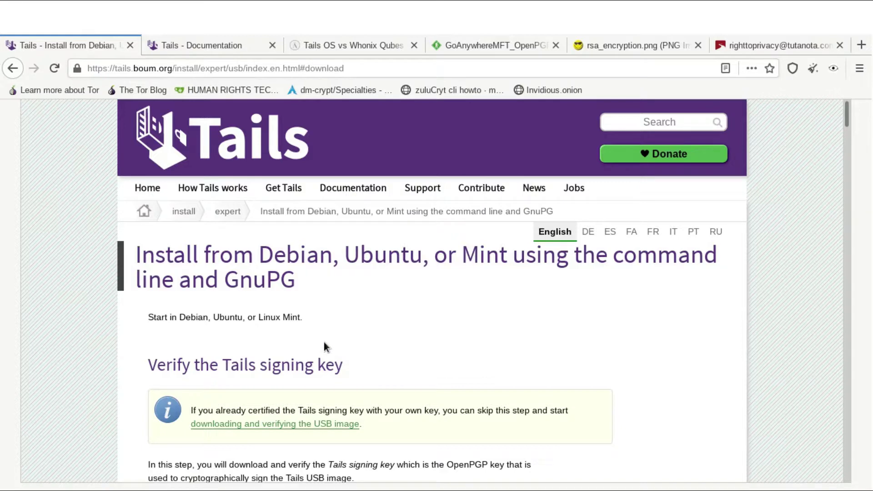
left_click(471, 48)
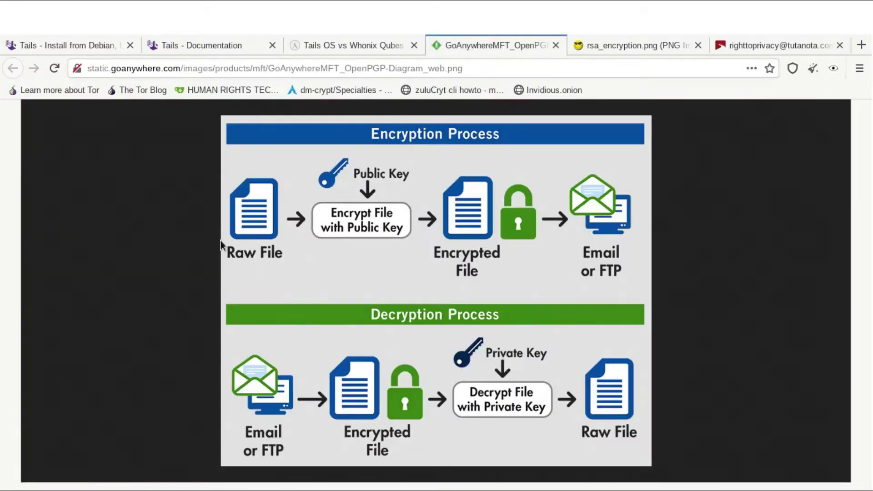